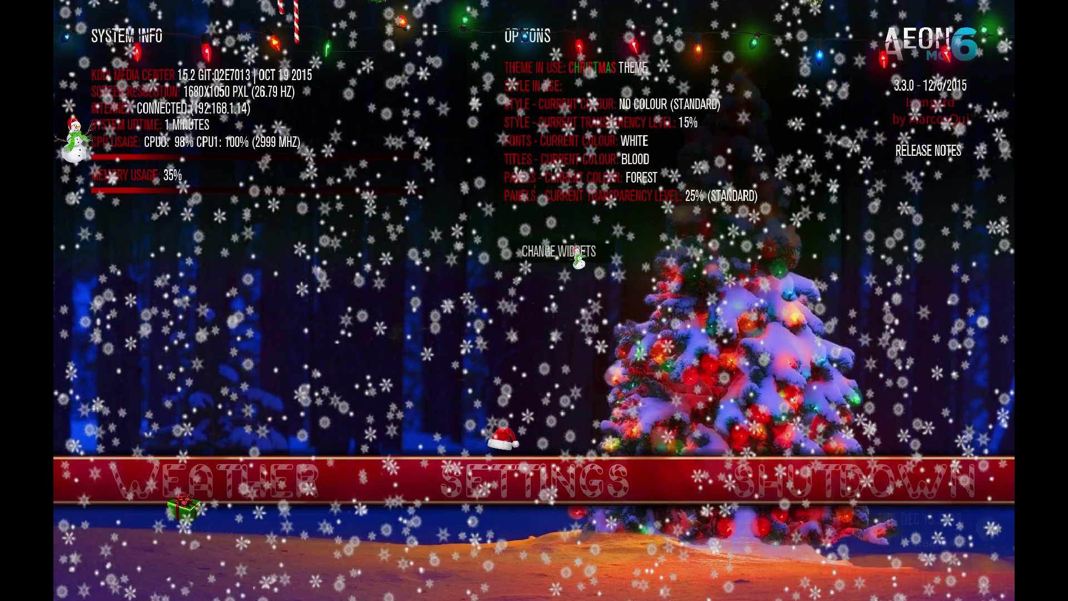
- Check that Show Christmas and Show Heavy Snow are on and Halloween is off, then select Watched Label
{"action": "key", "text": "Escape"}
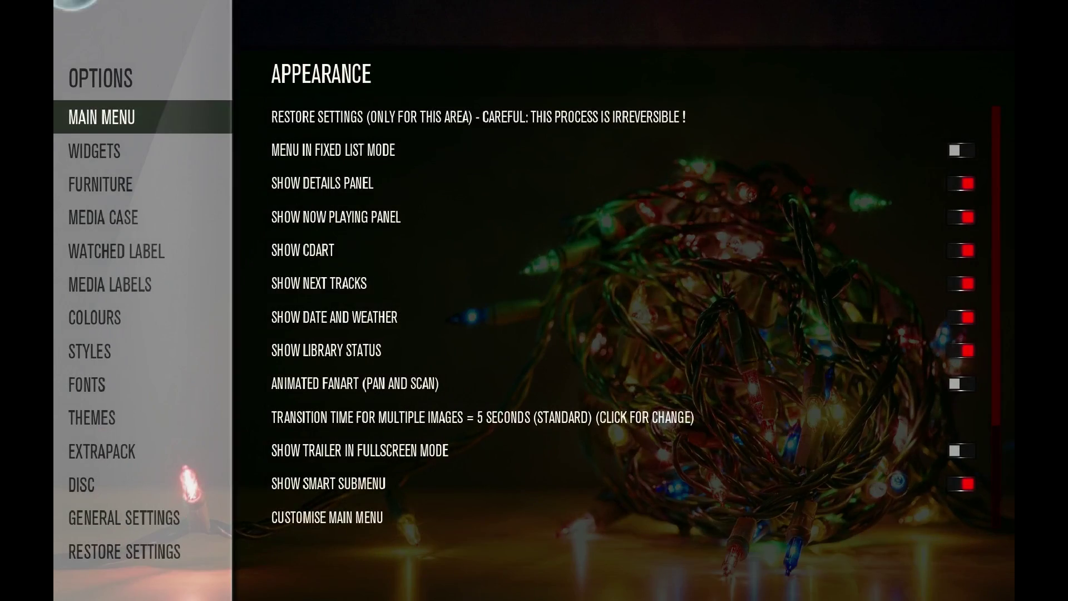
{"action": "key", "text": "Right"}
{"action": "key", "text": "Up"}
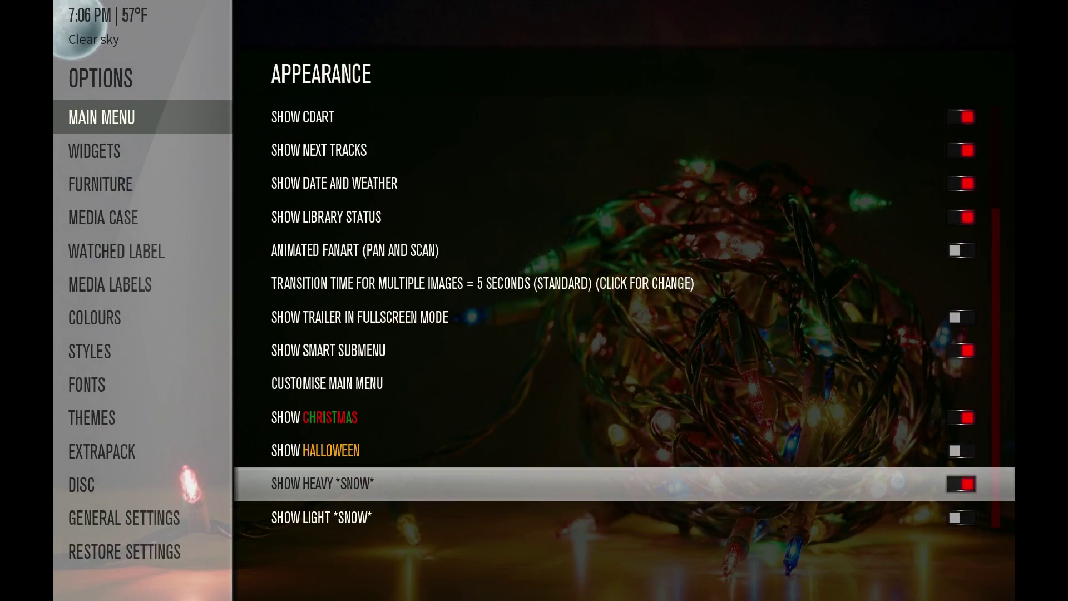
{"action": "key", "text": "Up"}
{"action": "key", "text": "Up"}
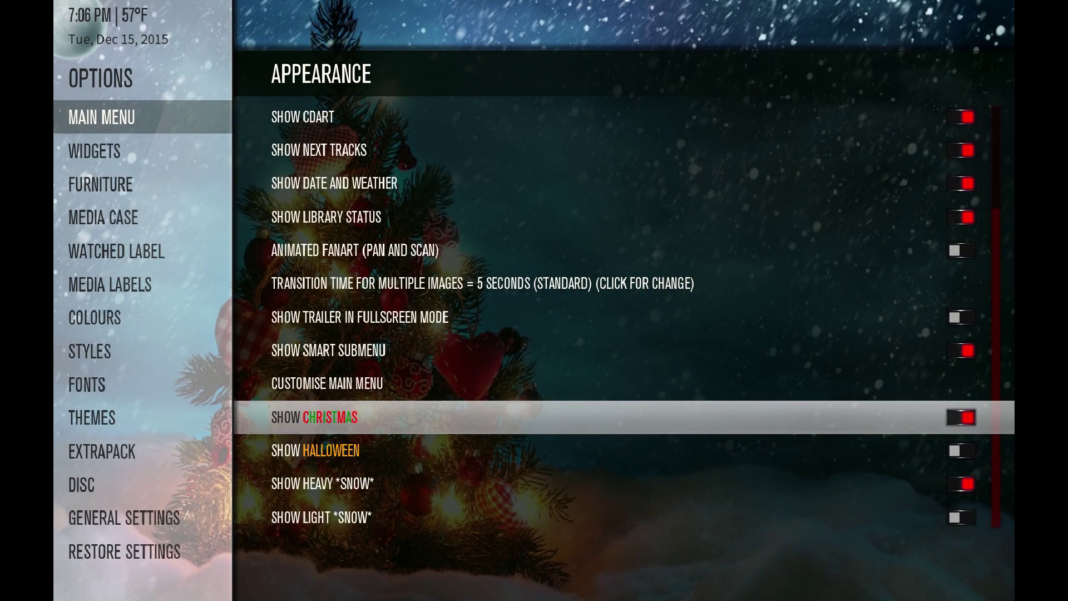
{"action": "key", "text": "Down"}
{"action": "key", "text": "Down"}
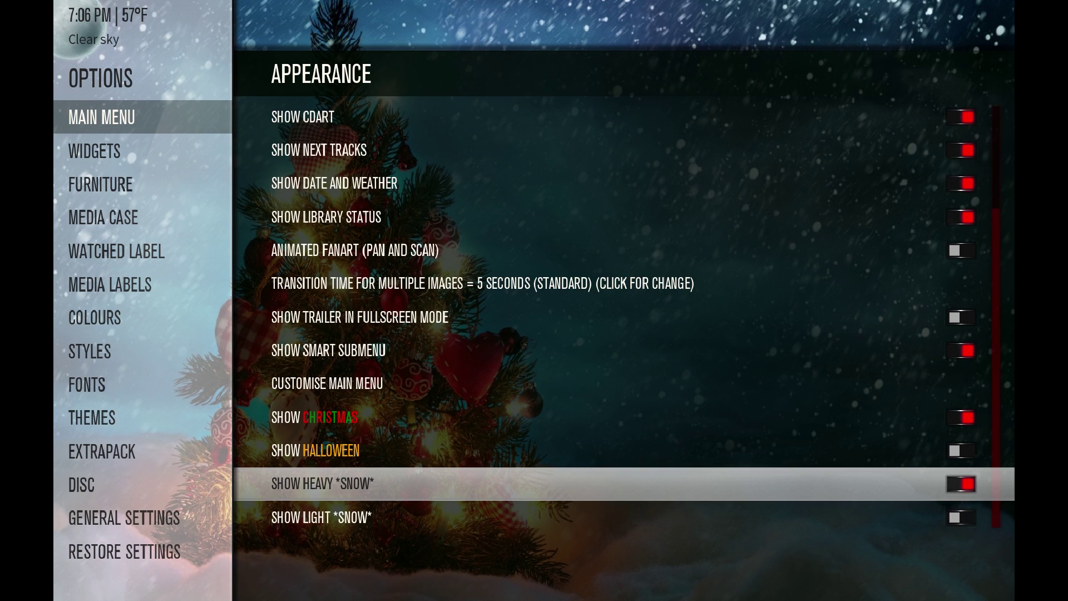
{"action": "key", "text": "Up"}
{"action": "key", "text": "Up"}
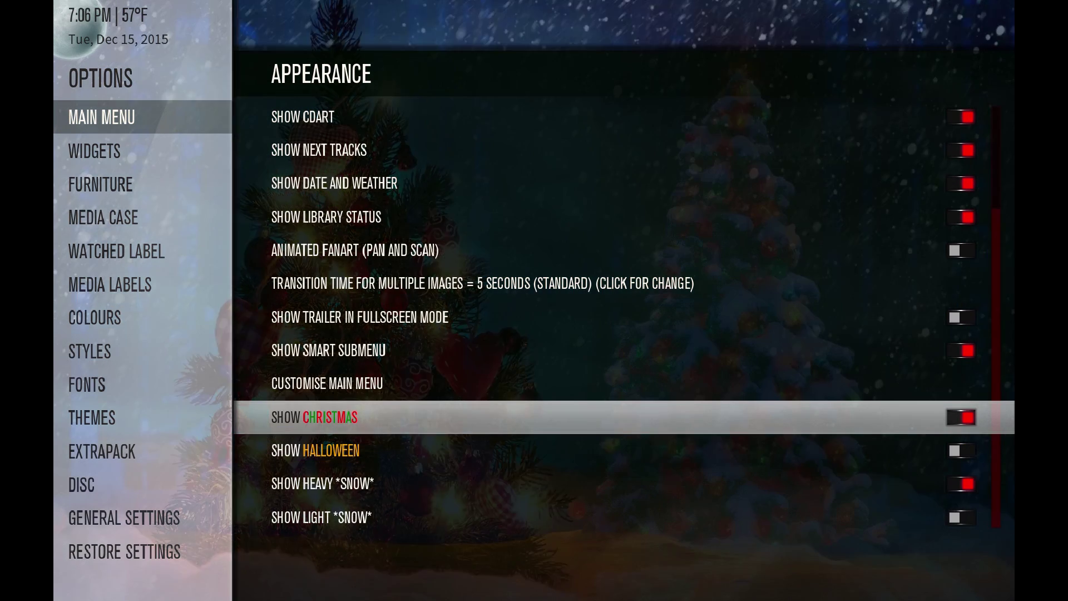
{"action": "key", "text": "Down"}
{"action": "key", "text": "Down"}
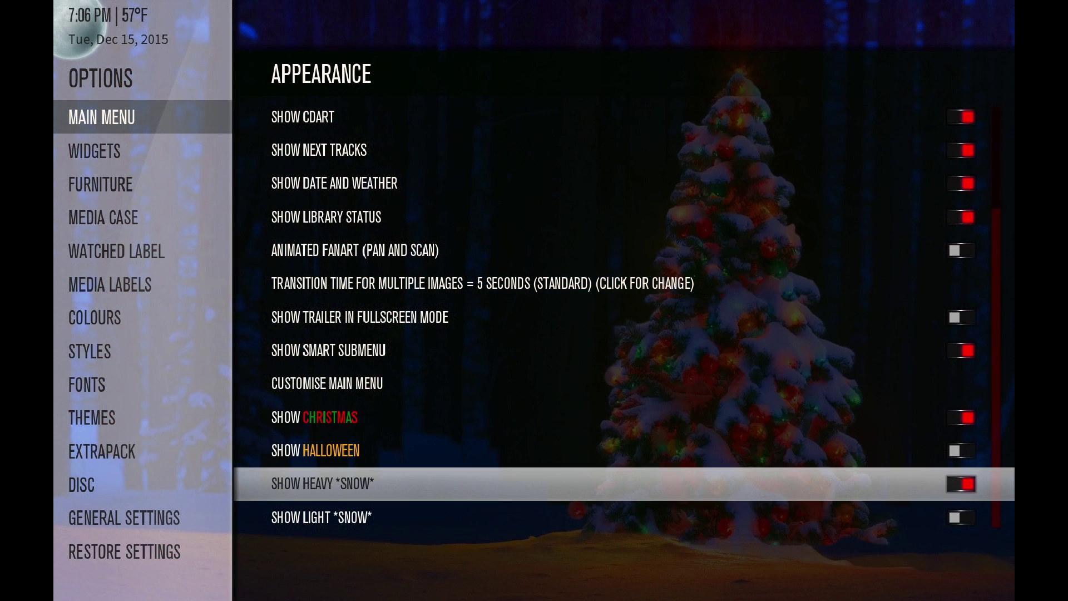
{"action": "key", "text": "Down"}
{"action": "key", "text": "Up"}
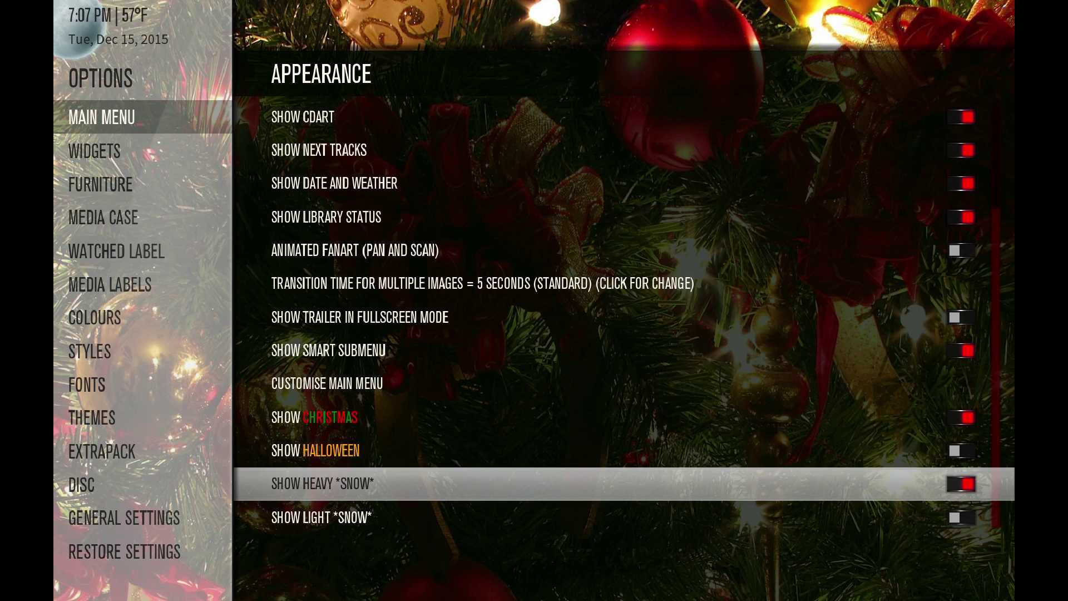
{"action": "left_click", "coordinate": [315, 418]}
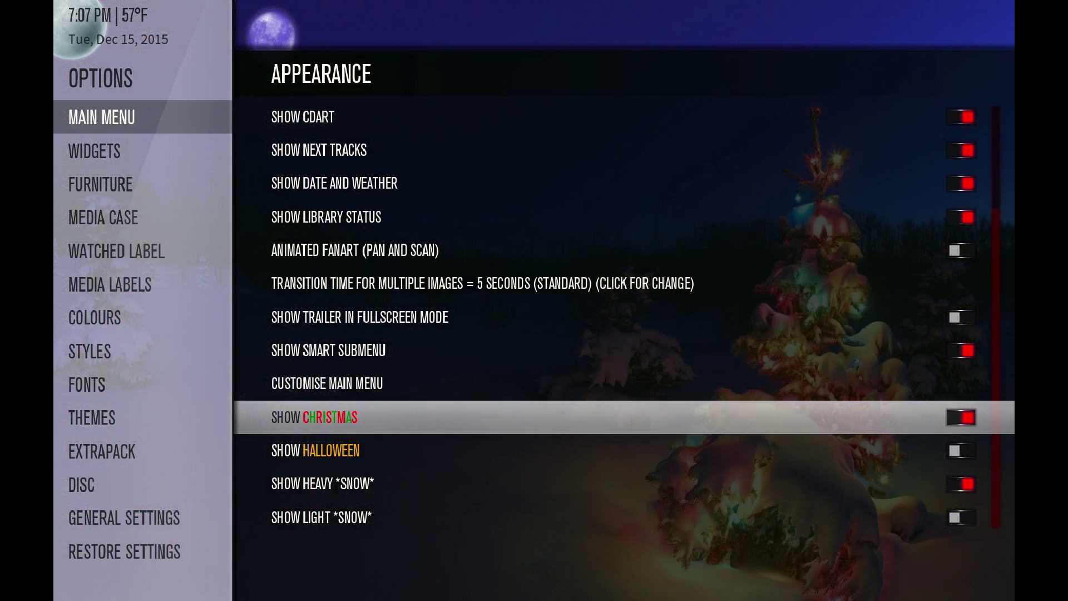
- Preview the Christmas, Christmas 2, Animated Christmas and Halloween main-menu styles, ending on Animated Christmas
{"action": "left_click", "coordinate": [100, 184]}
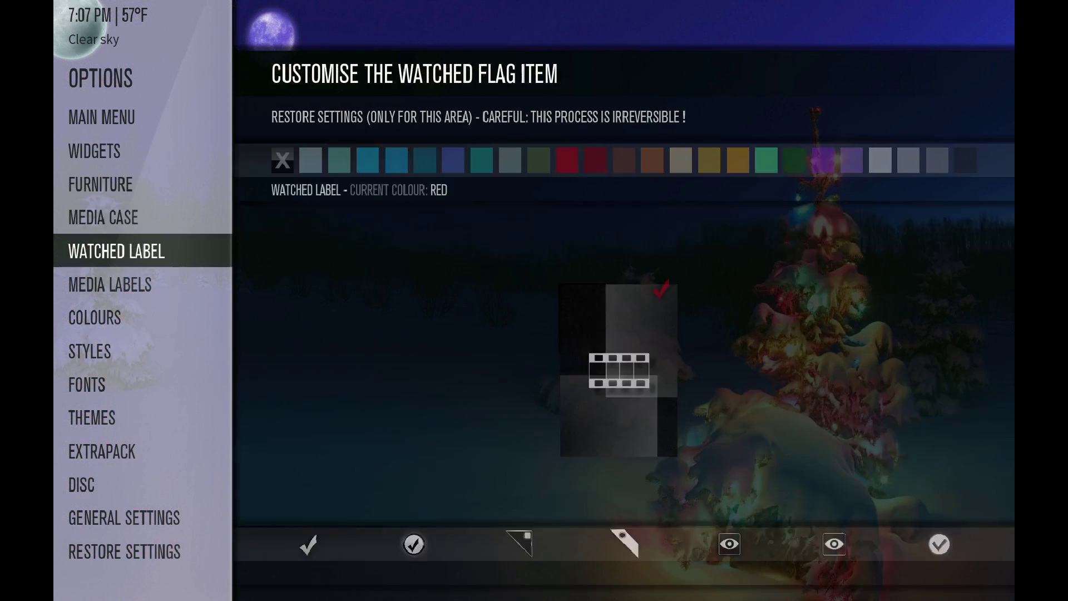
{"action": "left_click", "coordinate": [89, 351]}
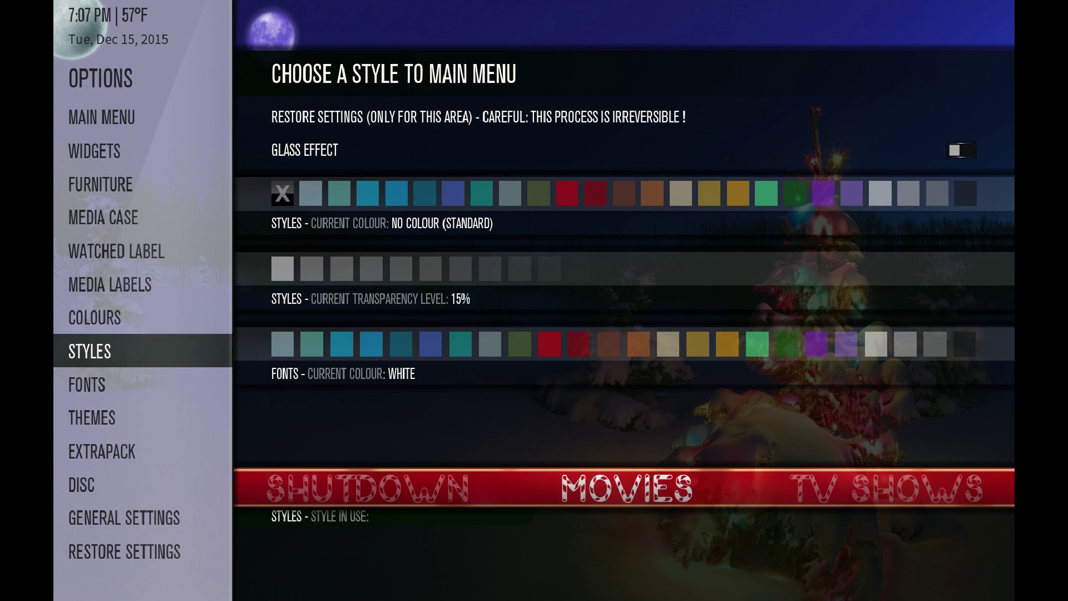
{"action": "key", "text": "Right"}
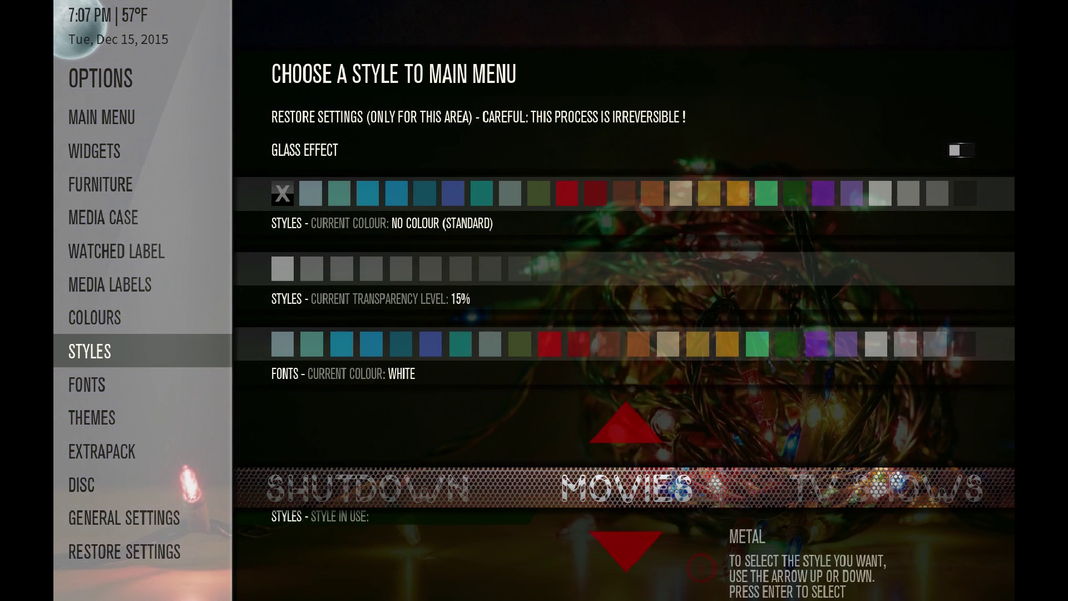
{"action": "key", "text": "Down"}
{"action": "key", "text": "Down"}
{"action": "key", "text": "Down"}
{"action": "key", "text": "Down"}
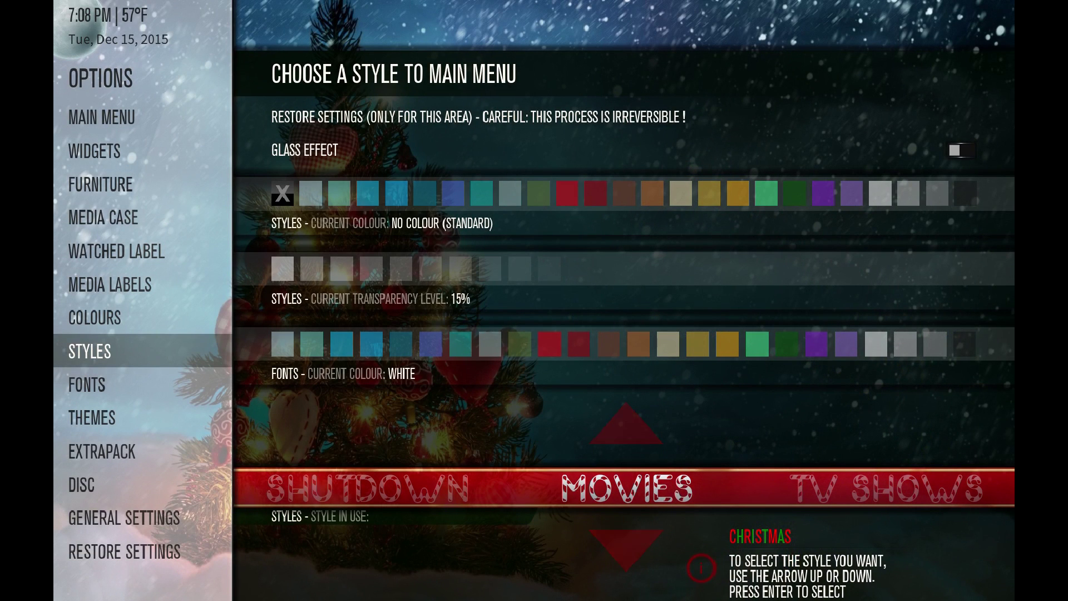
{"action": "key", "text": "Down"}
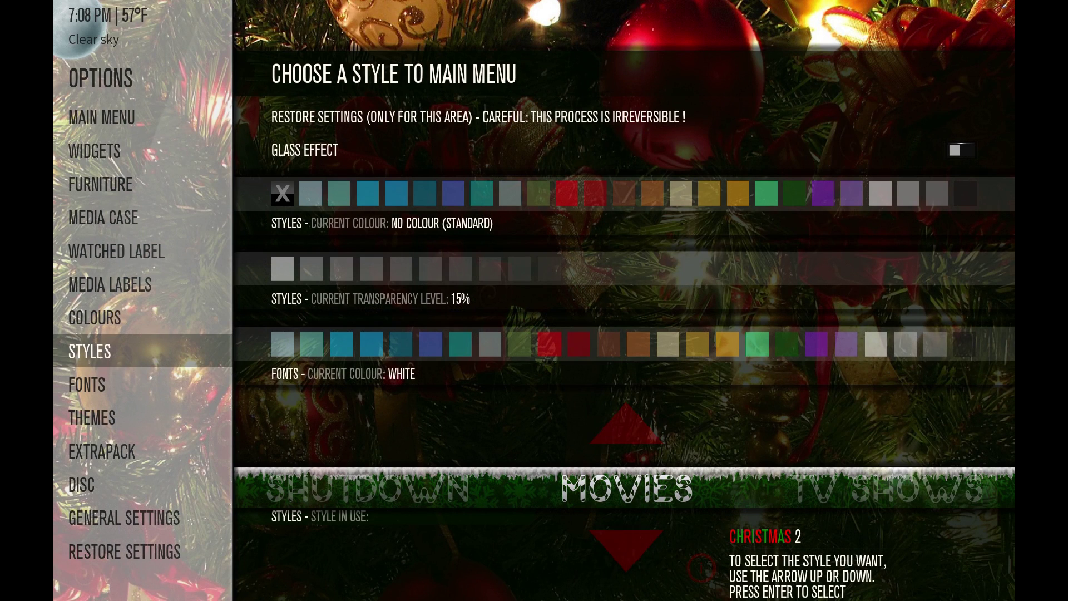
{"action": "key", "text": "Down"}
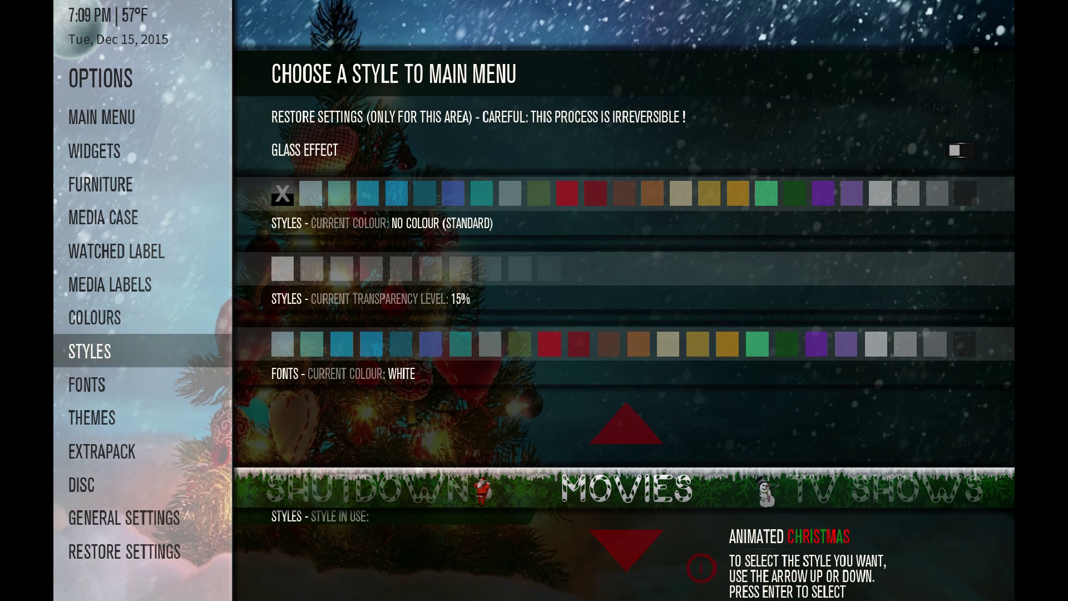
{"action": "key", "text": "Down"}
{"action": "key", "text": "Down"}
{"action": "key", "text": "Down"}
{"action": "key", "text": "Down"}
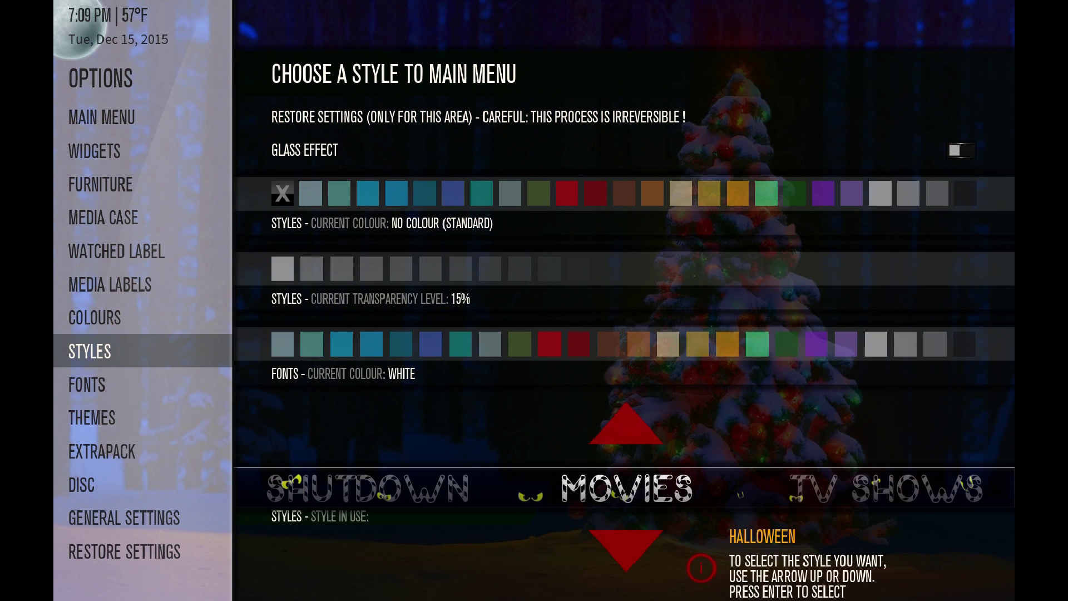
{"action": "key", "text": "Up"}
{"action": "key", "text": "Down"}
{"action": "key", "text": "Down"}
{"action": "key", "text": "Down"}
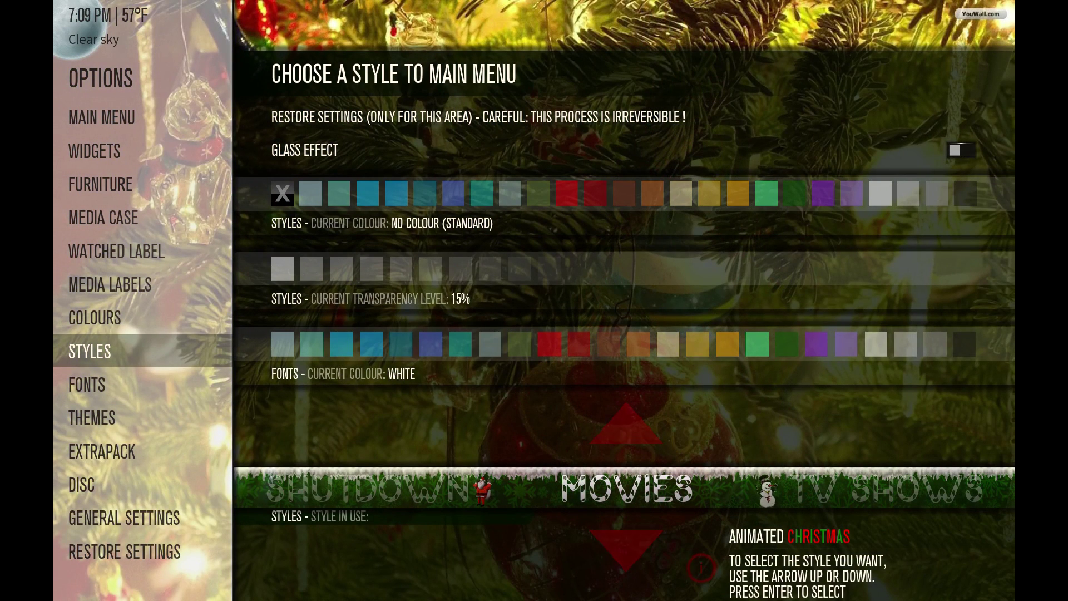
- Show the Fonts Selector and highlight Style 9, the font currently in use
{"action": "key", "text": "Left"}
{"action": "key", "text": "Down"}
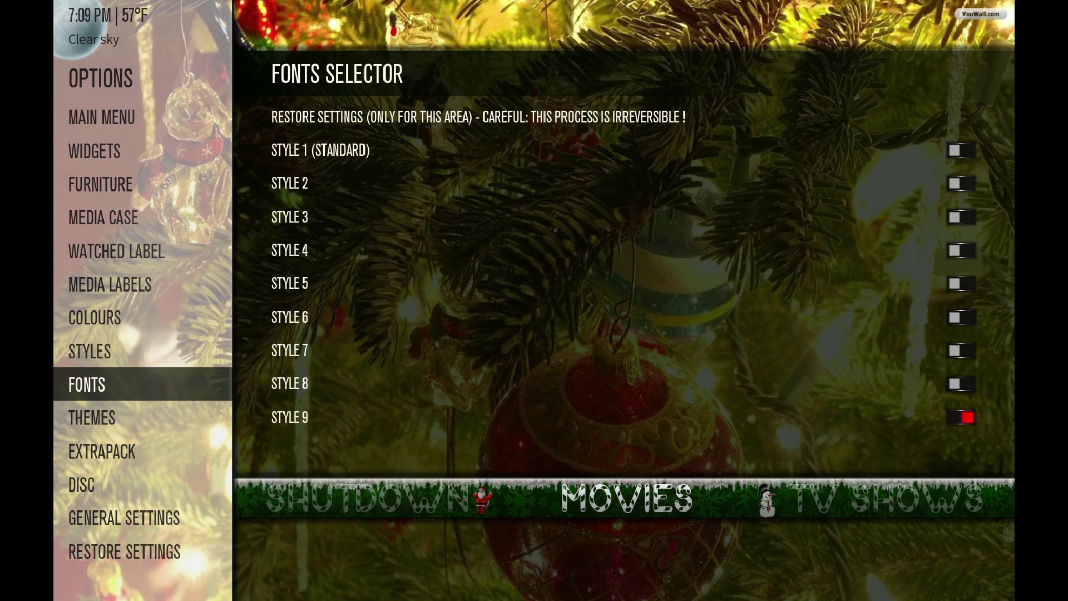
{"action": "key", "text": "Right"}
{"action": "key", "text": "Up"}
{"action": "key", "text": "Up"}
{"action": "key", "text": "Up"}
{"action": "key", "text": "Down"}
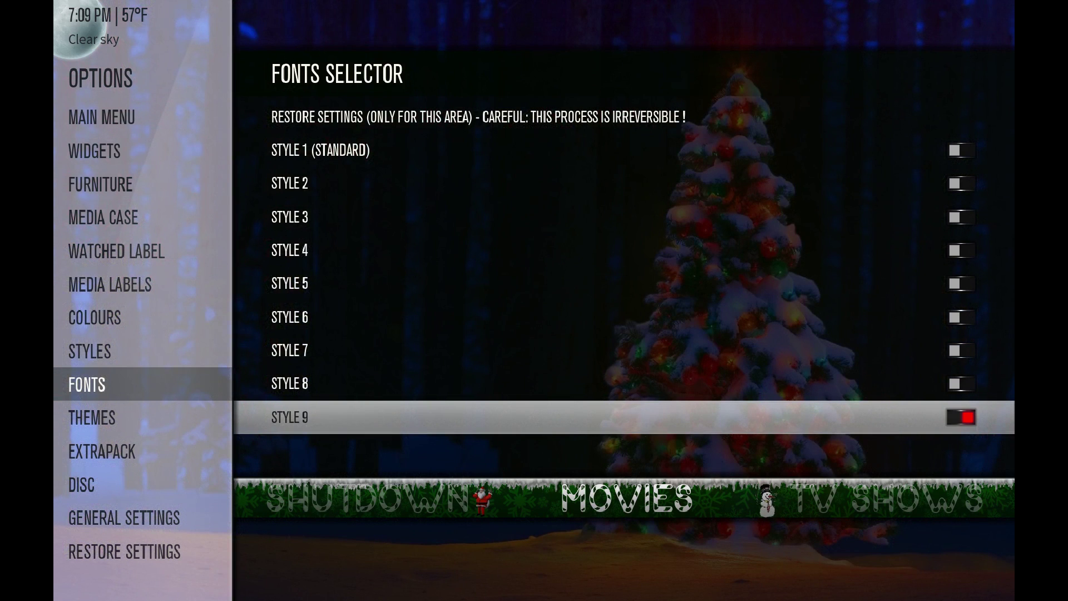
- Show the Images Themes list and compare the enabled Christmas Theme with the Halloween Theme
{"action": "key", "text": "Left"}
{"action": "key", "text": "Down"}
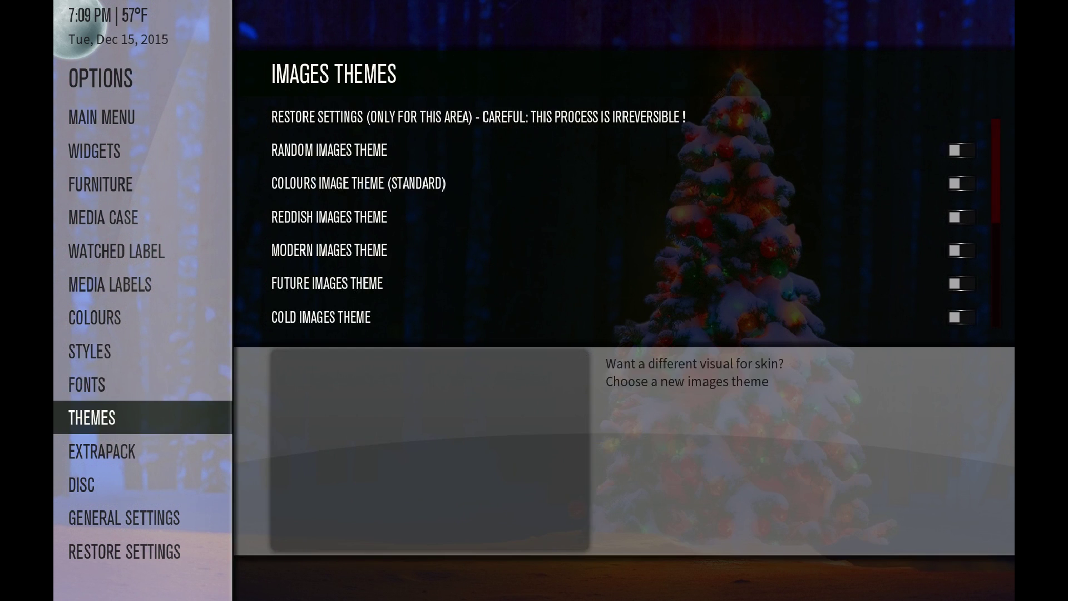
{"action": "key", "text": "Right"}
{"action": "key", "text": "Up"}
{"action": "key", "text": "Up"}
{"action": "key", "text": "Up"}
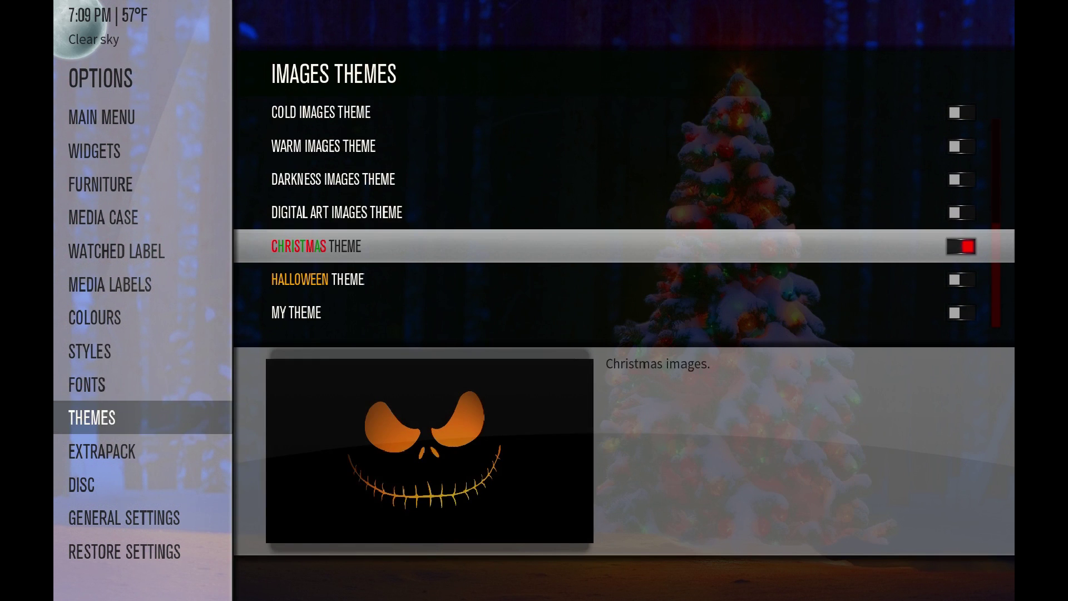
{"action": "key", "text": "Down"}
{"action": "key", "text": "Up"}
{"action": "key", "text": "Down"}
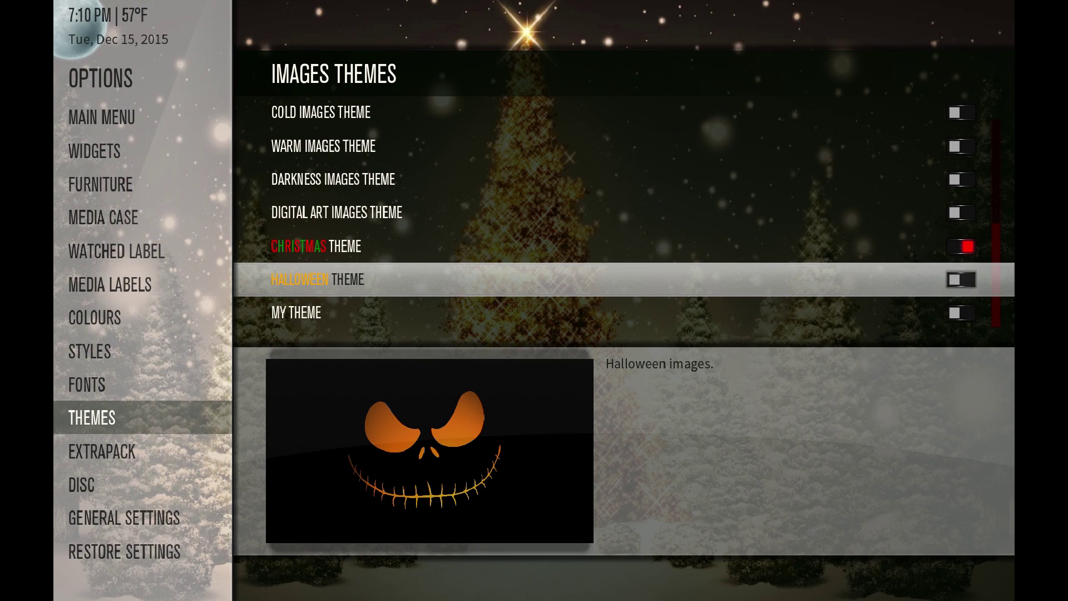
- Switch the main menu style from Animated Christmas through Christmas 2 to Christmas
{"action": "key", "text": "Left"}
{"action": "key", "text": "Up"}
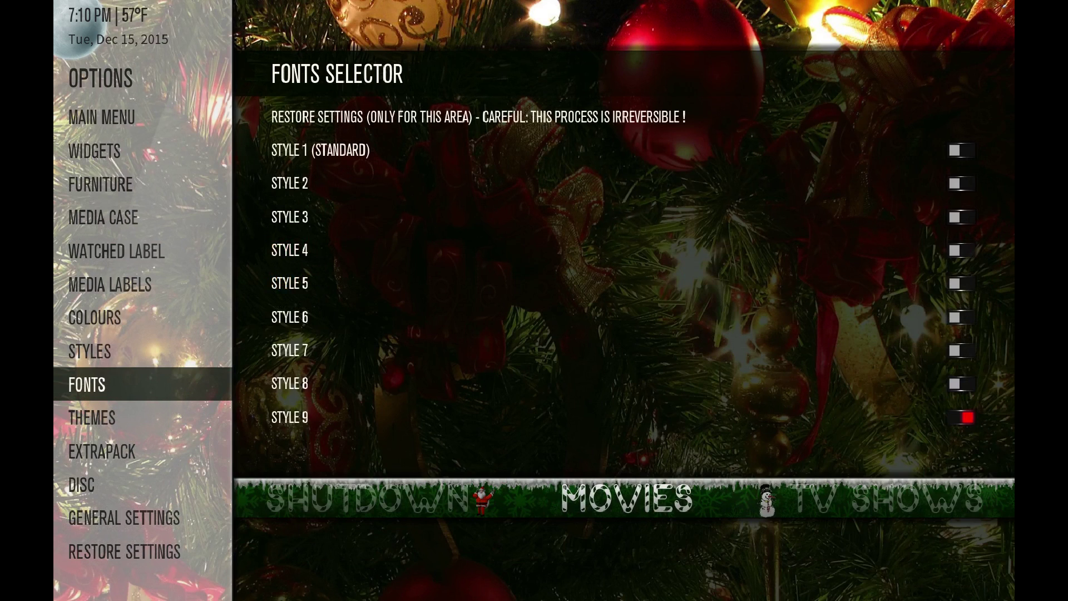
{"action": "key", "text": "Up"}
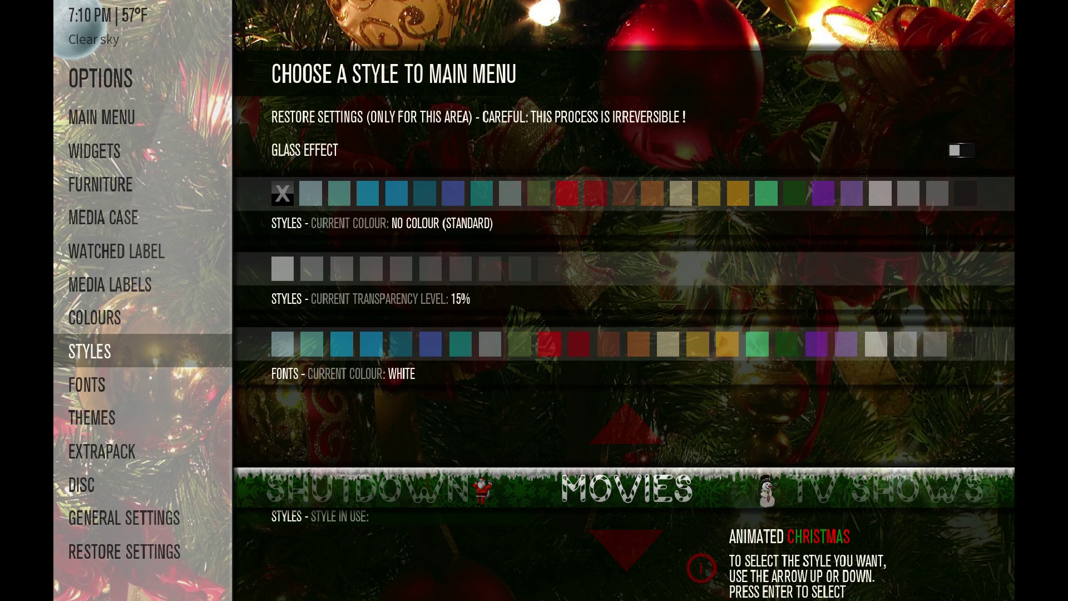
{"action": "key", "text": "Down"}
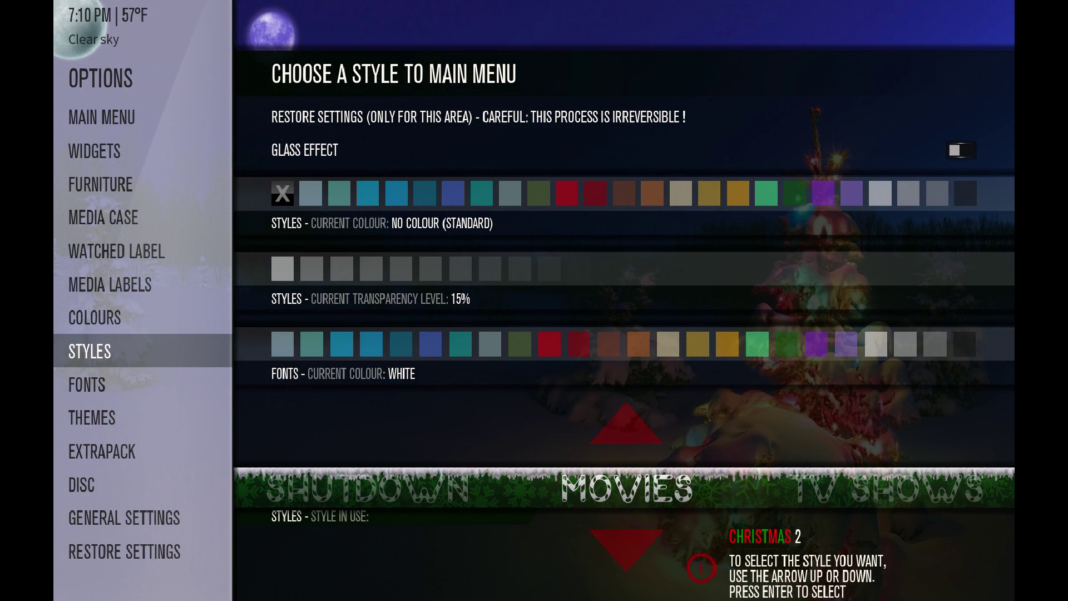
{"action": "key", "text": "Down"}
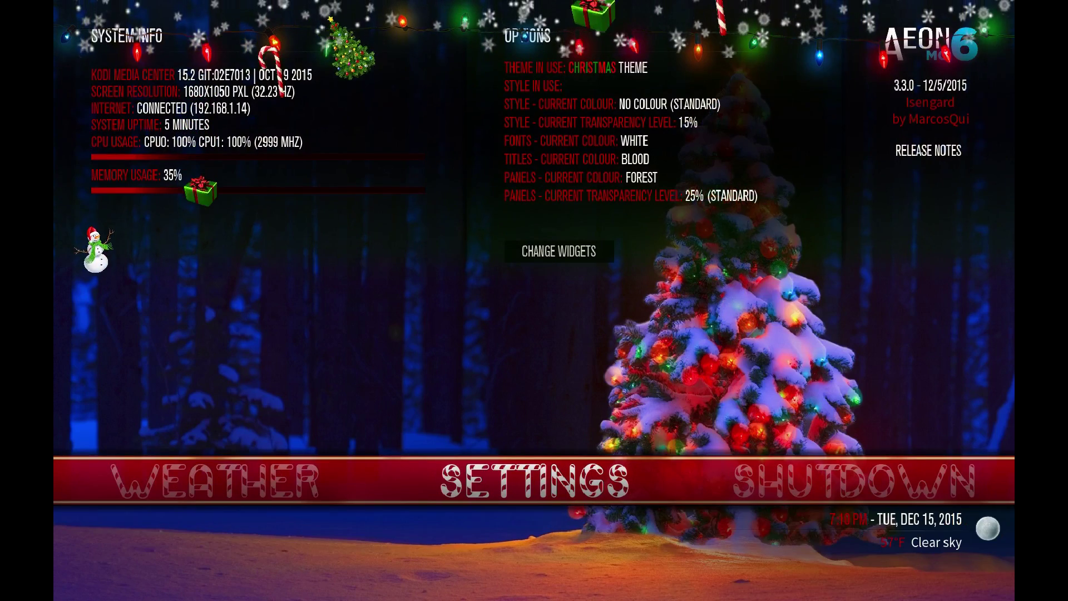
- Slide the home menu left to Weather and back to Settings
{"action": "key", "text": "Left"}
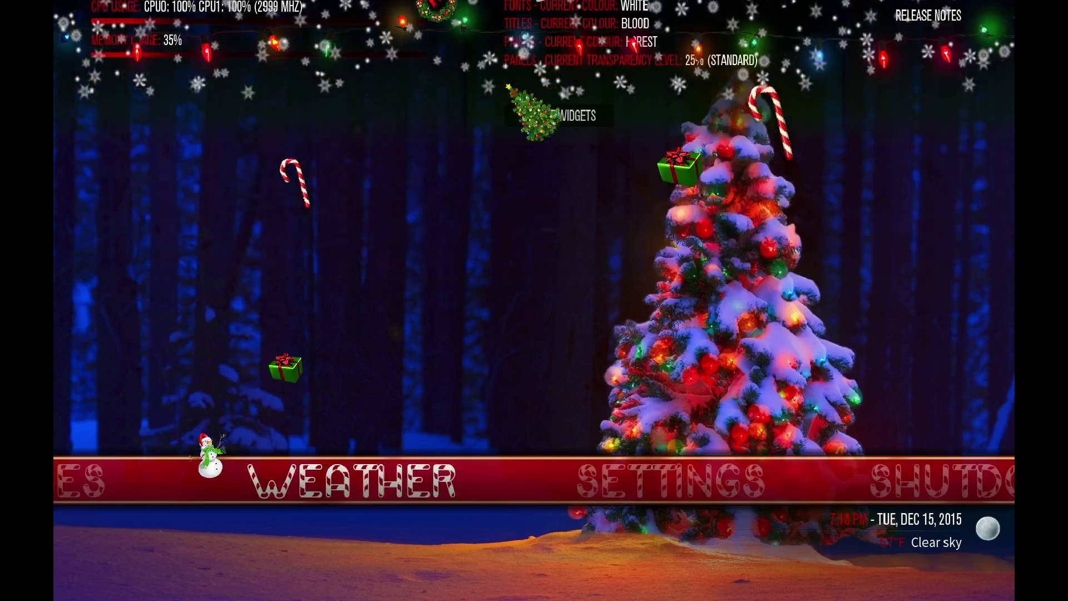
{"action": "key", "text": "Right"}
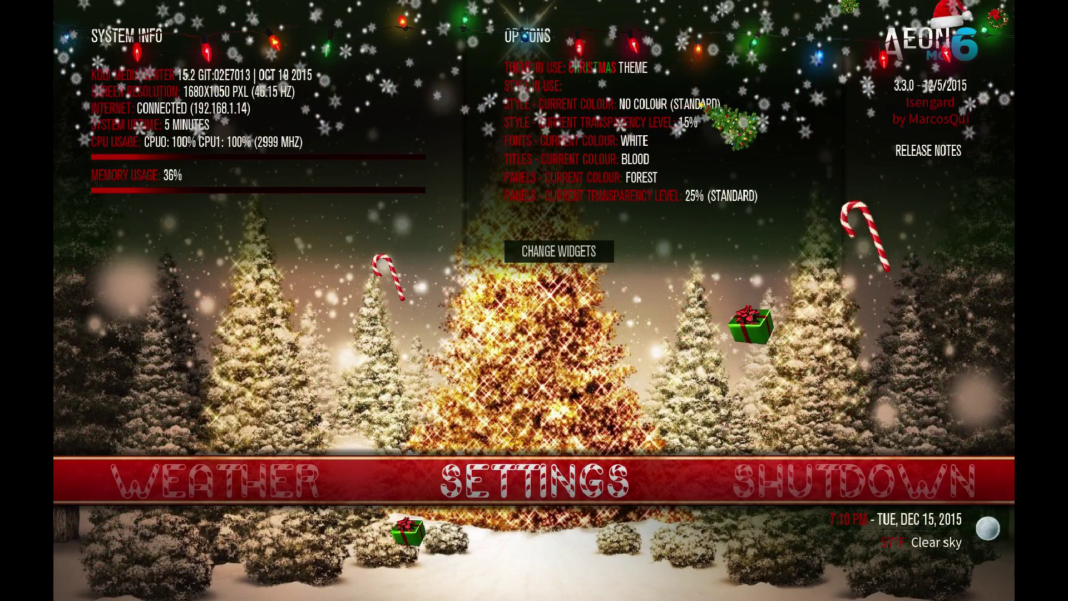